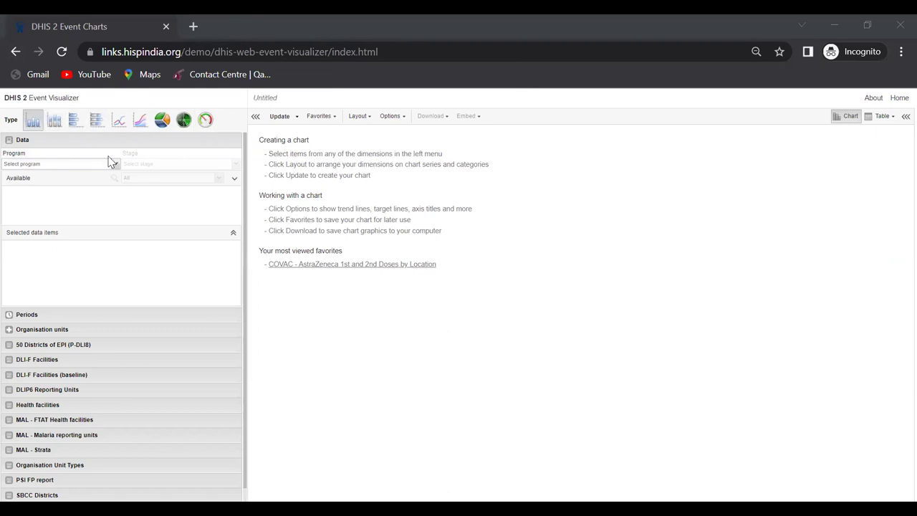
- Examine the data, period and organisation unit selections available for building a chart
left_click(52, 143)
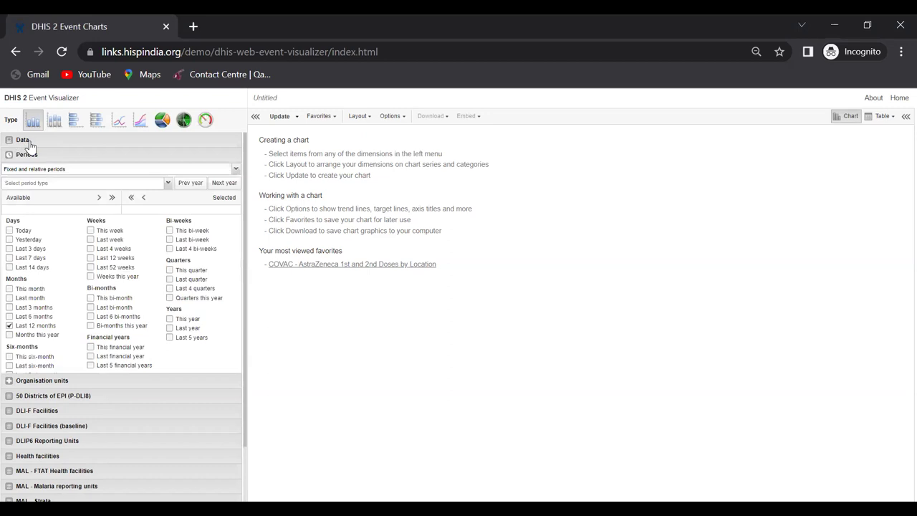
left_click(27, 142)
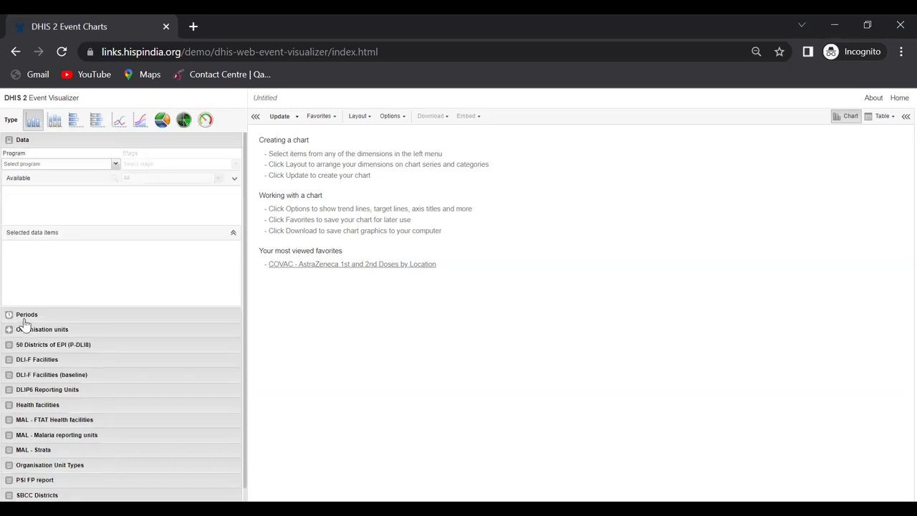
left_click(26, 316)
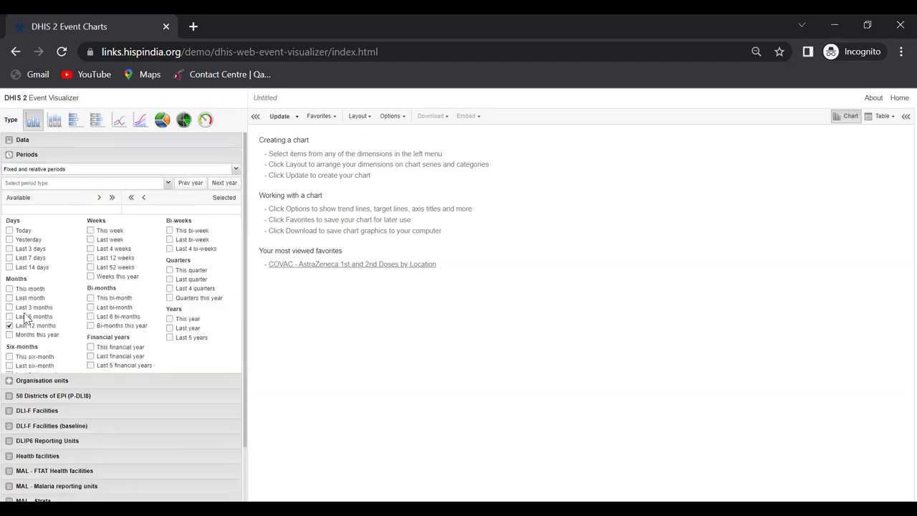
left_click(43, 382)
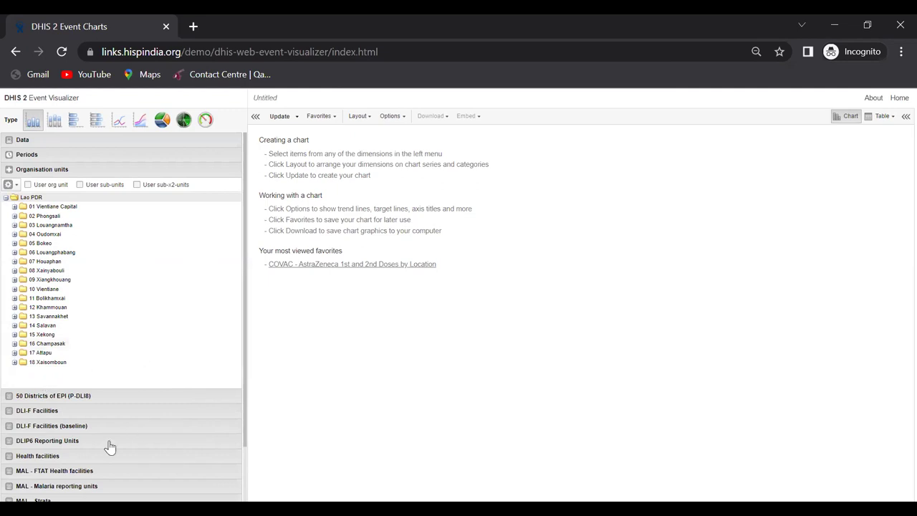
scroll(110, 445, "down", 1)
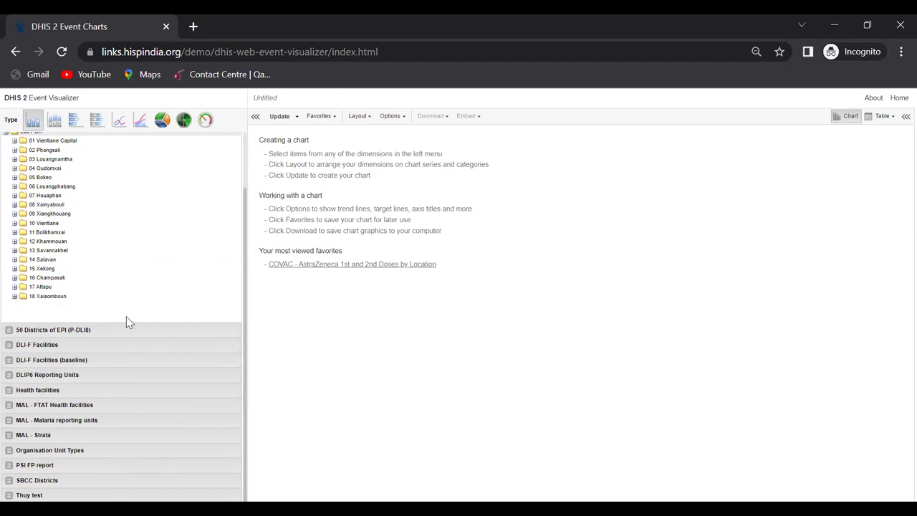
scroll(128, 322, "up", 1)
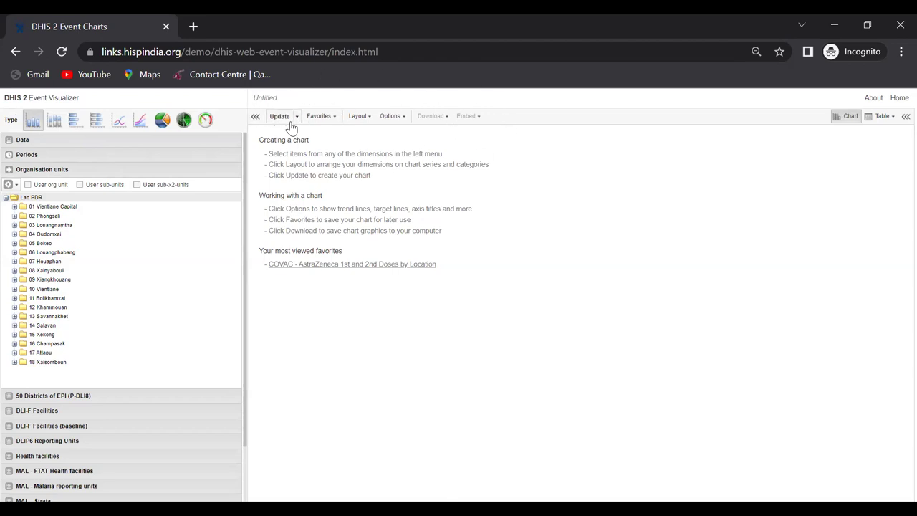
left_click(163, 153)
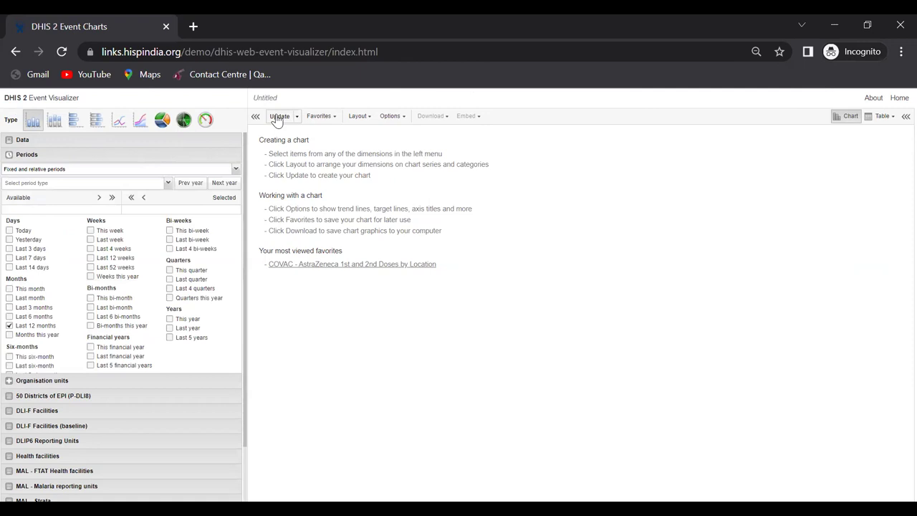
- Examine the favorites commands, the chart layout dimensions and the chart options without changing them
left_click(337, 121)
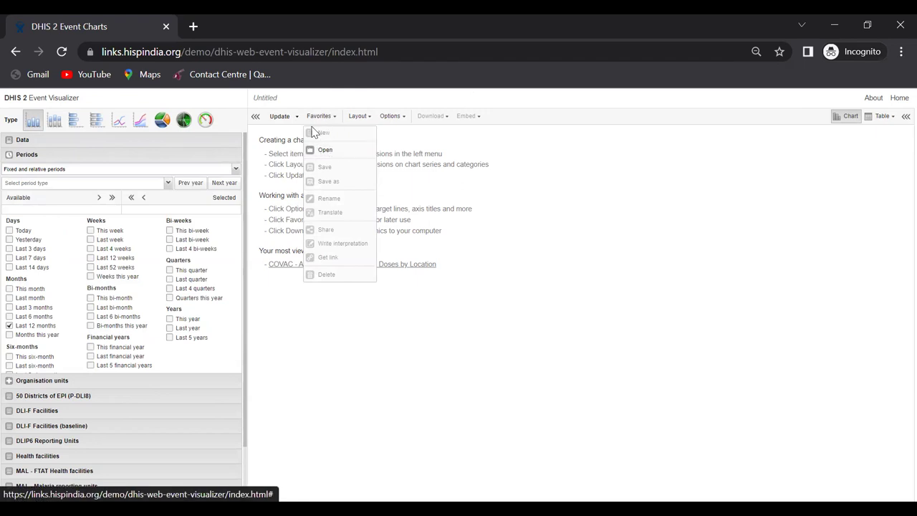
left_click(463, 192)
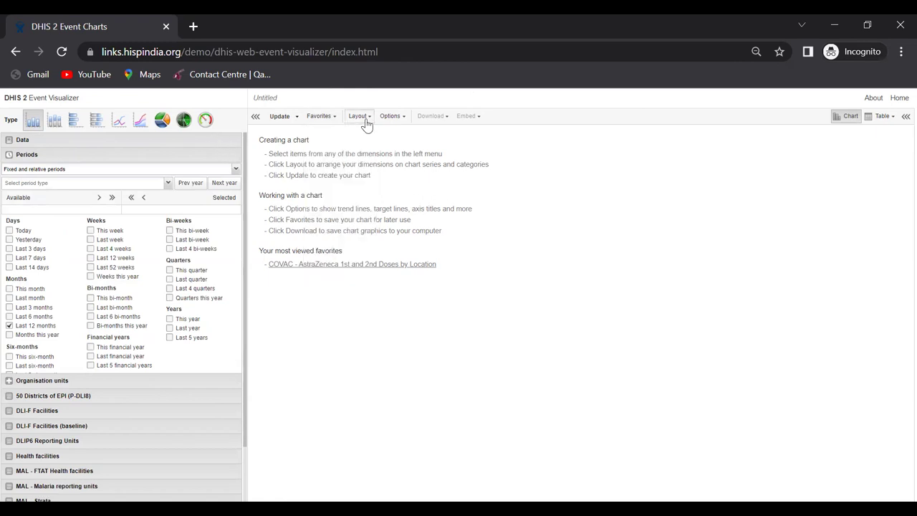
left_click(359, 117)
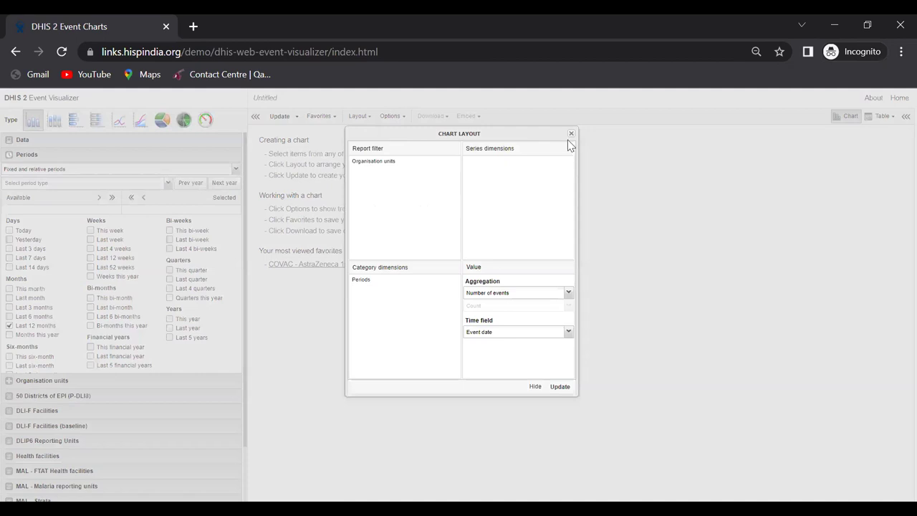
left_click(571, 135)
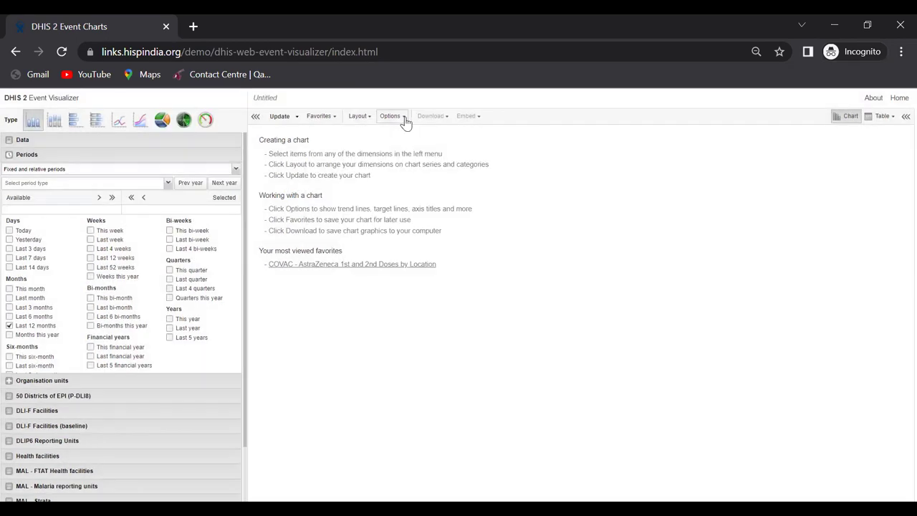
left_click(405, 120)
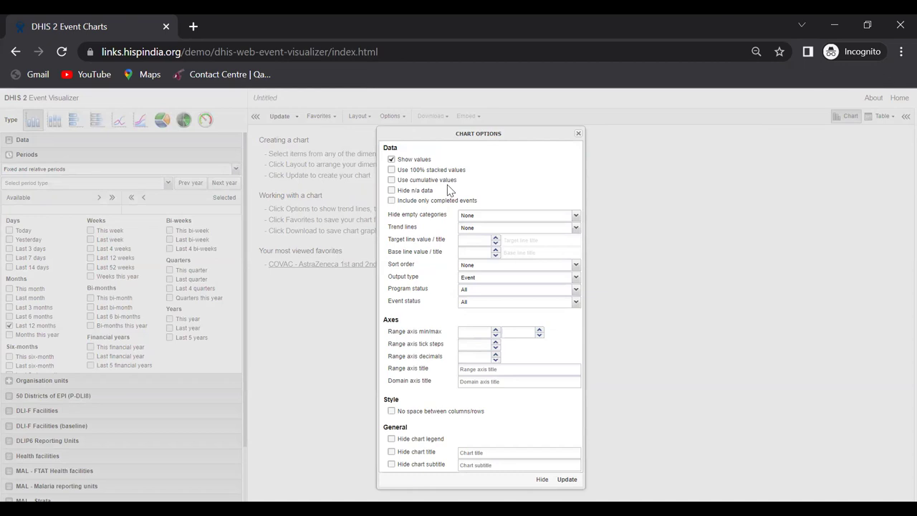
left_click(579, 135)
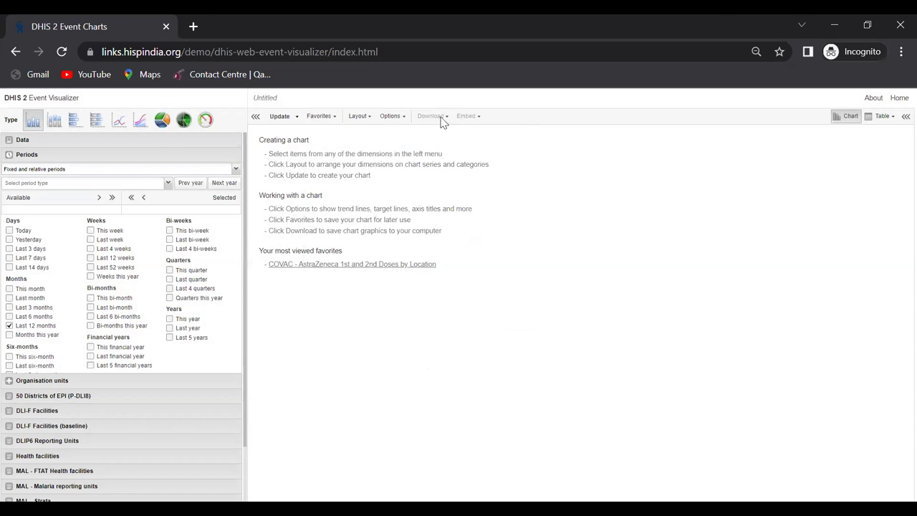
- Open the saved favorite "COVAC - AstraZeneca 1st and 2nd Doses by Location"
left_click(333, 121)
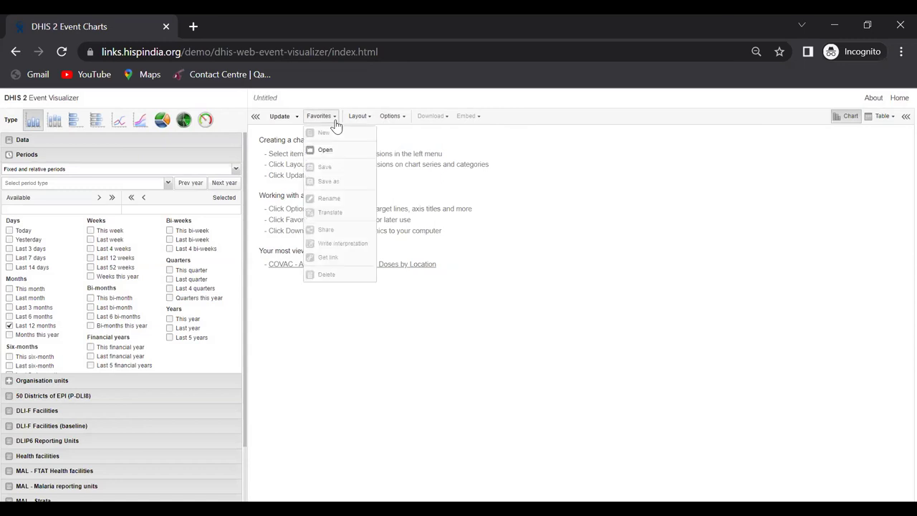
left_click(332, 149)
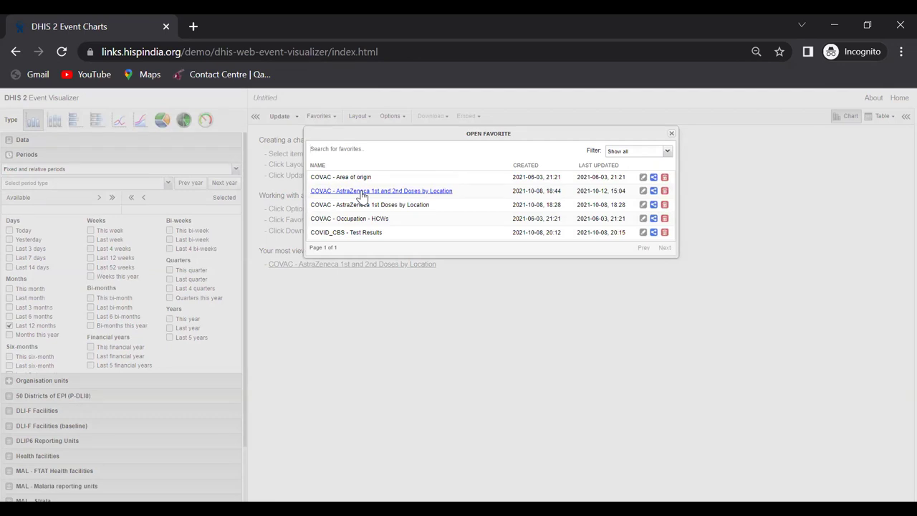
left_click(361, 192)
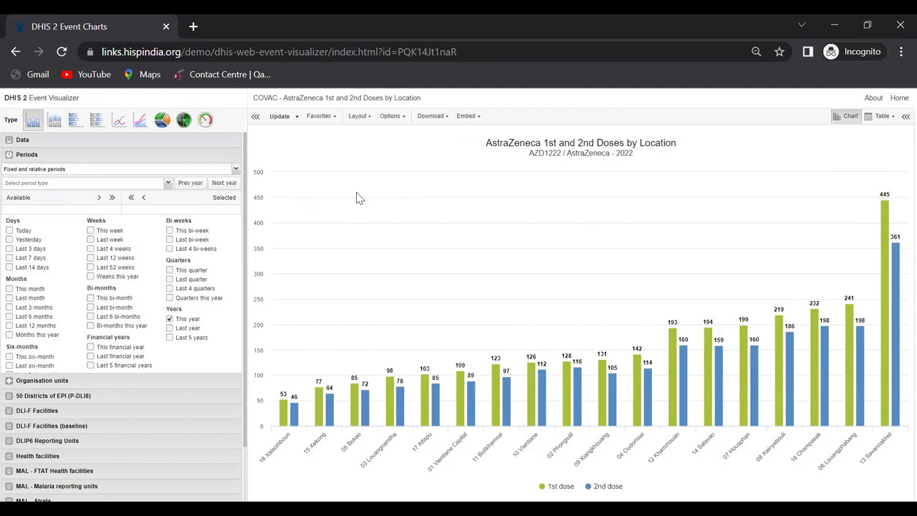
- Review the data items, periods and organisation units used by the AstraZeneca doses chart
left_click(80, 142)
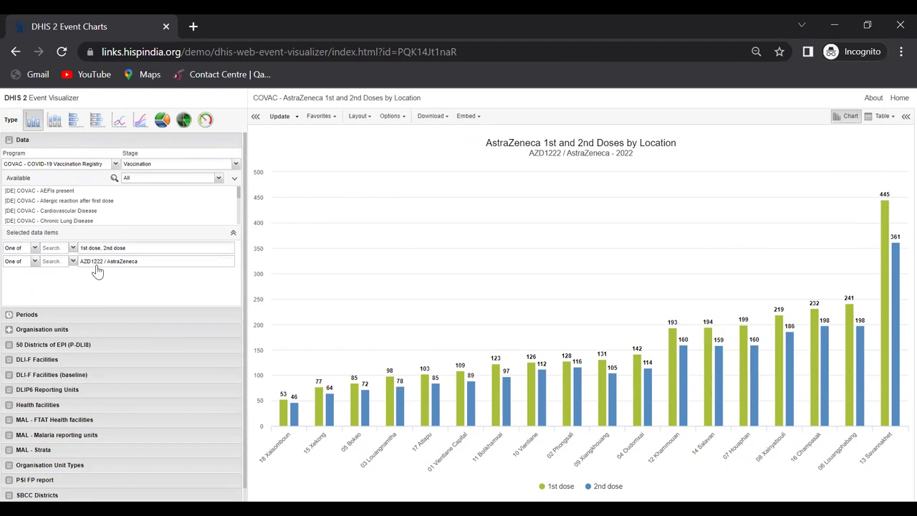
left_click(72, 315)
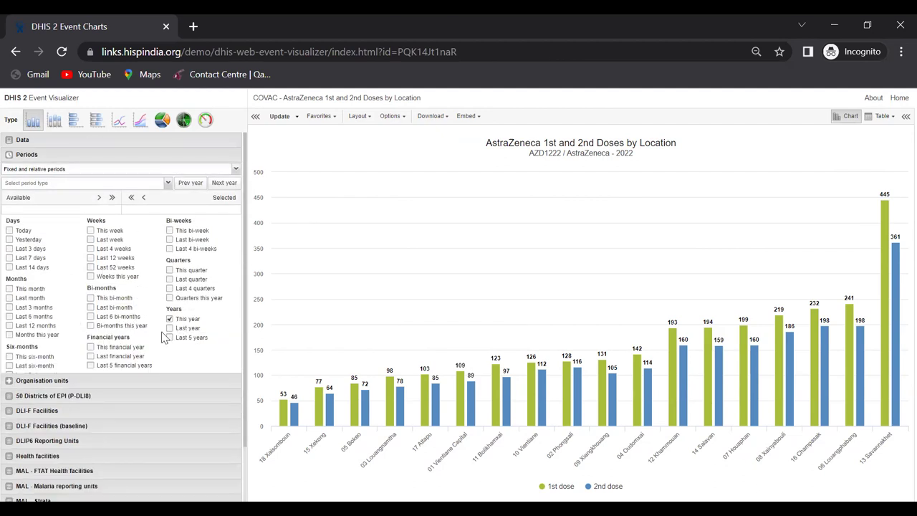
left_click(71, 382)
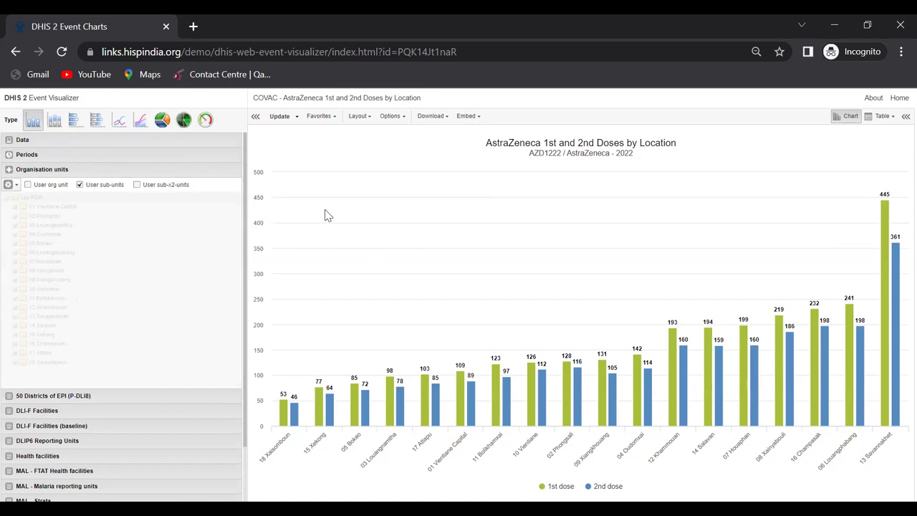
- Start a new chart and set its program to COVAC - COVID-19 Vaccination Registry
left_click(335, 124)
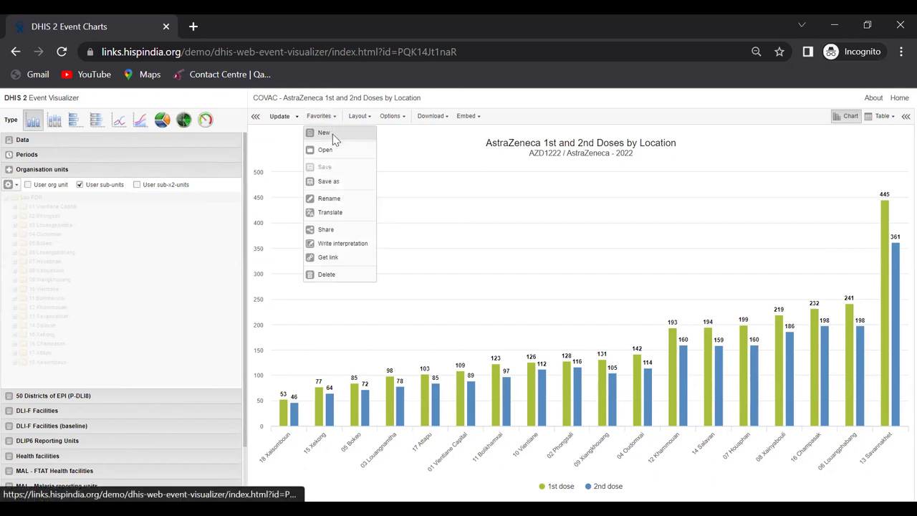
left_click(335, 136)
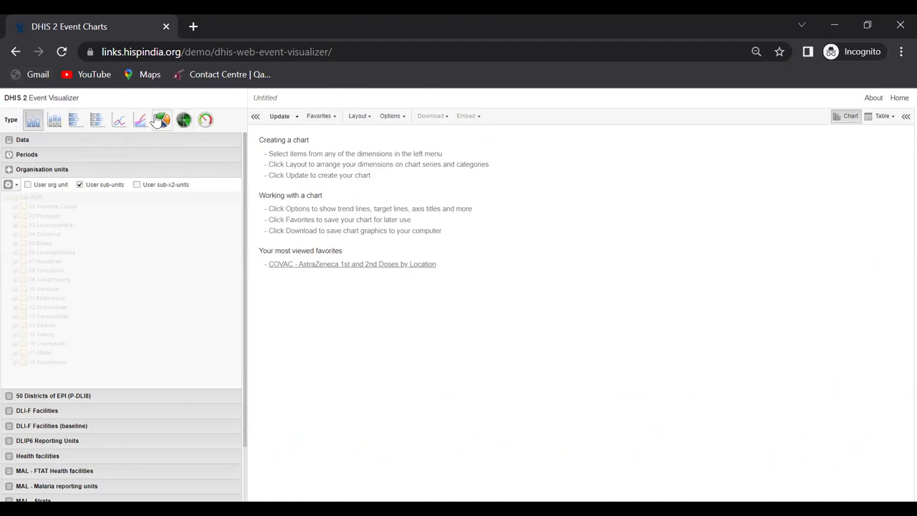
left_click(21, 142)
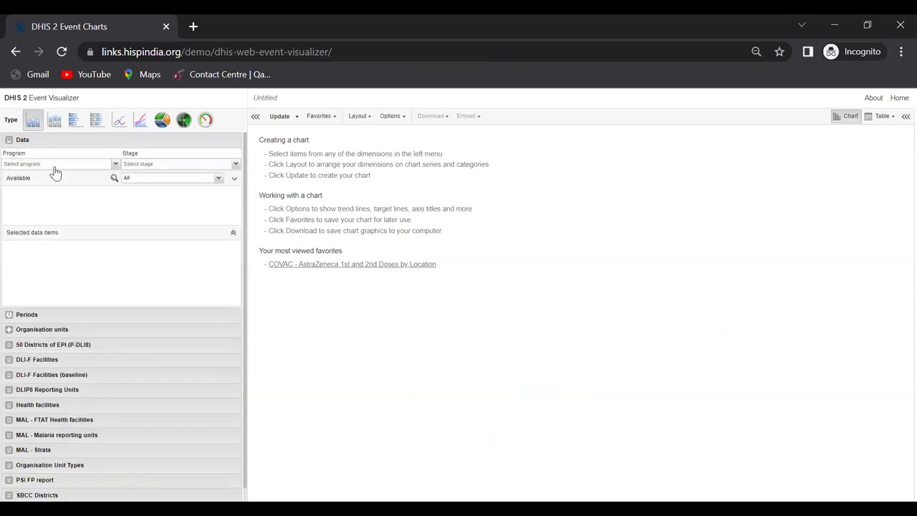
left_click(115, 165)
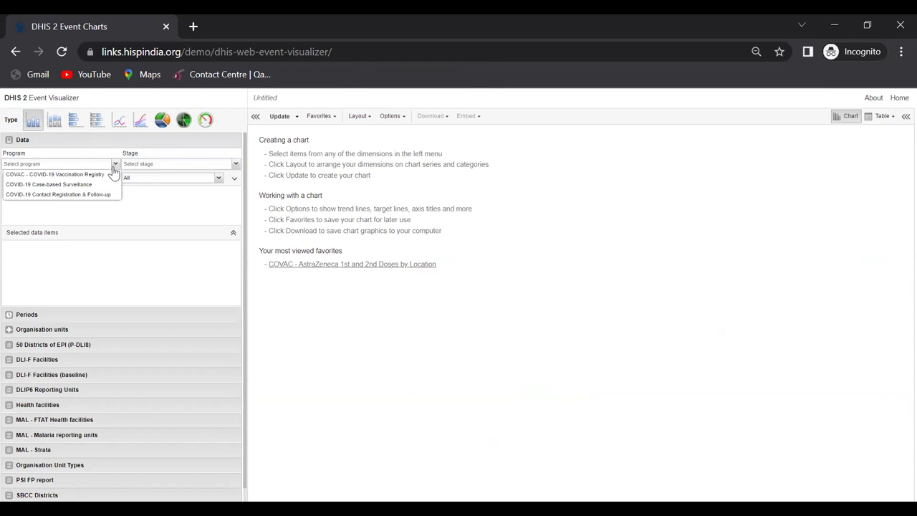
left_click(107, 174)
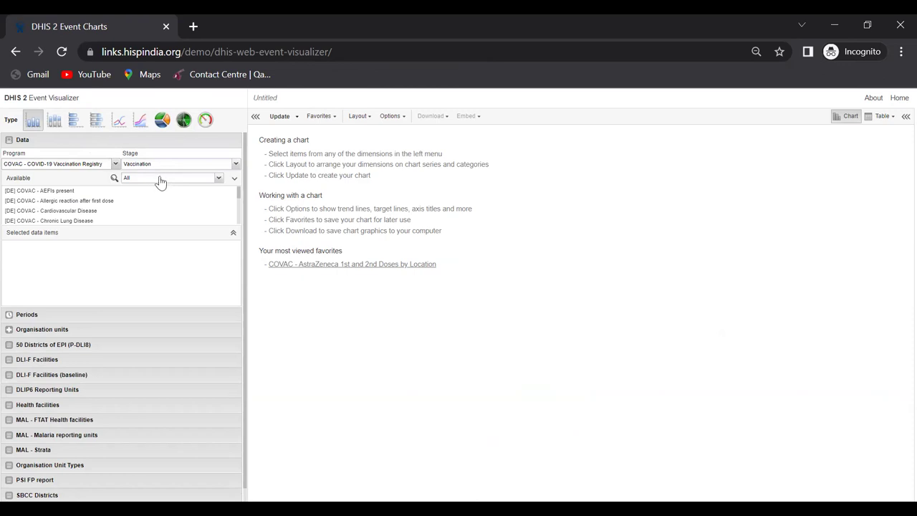
- Look through the available data elements and program attributes of the vaccination program
left_click(116, 179)
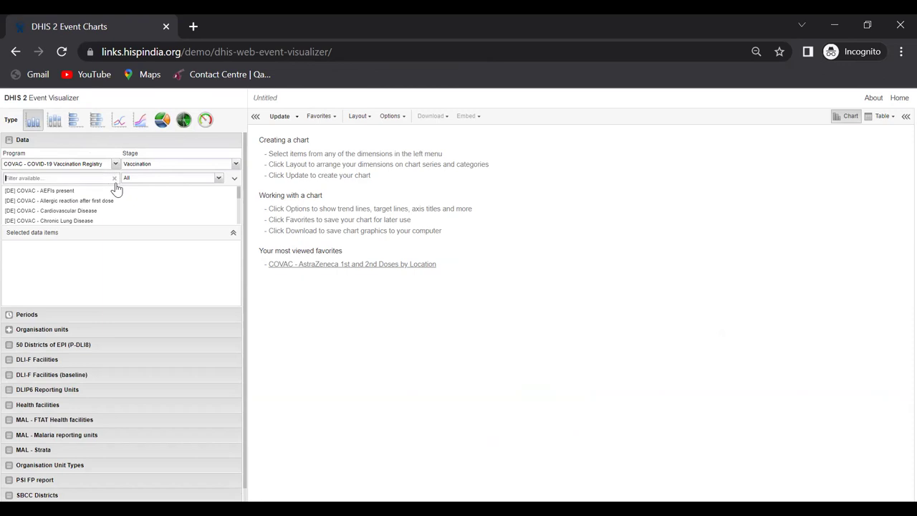
scroll(152, 224, "down", 3)
scroll(151, 224, "down", 2)
scroll(151, 224, "down", 5)
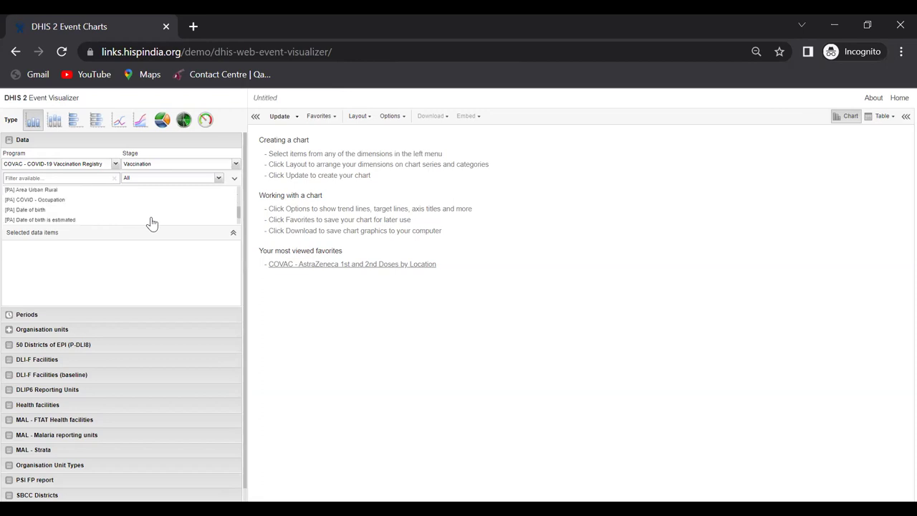
scroll(151, 224, "up", 4)
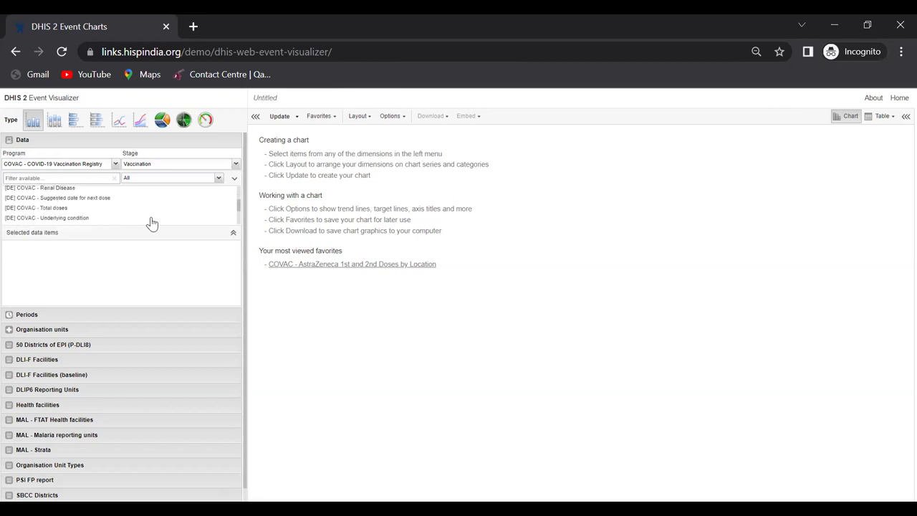
scroll(126, 212, "up", 3)
scroll(125, 212, "down", 5)
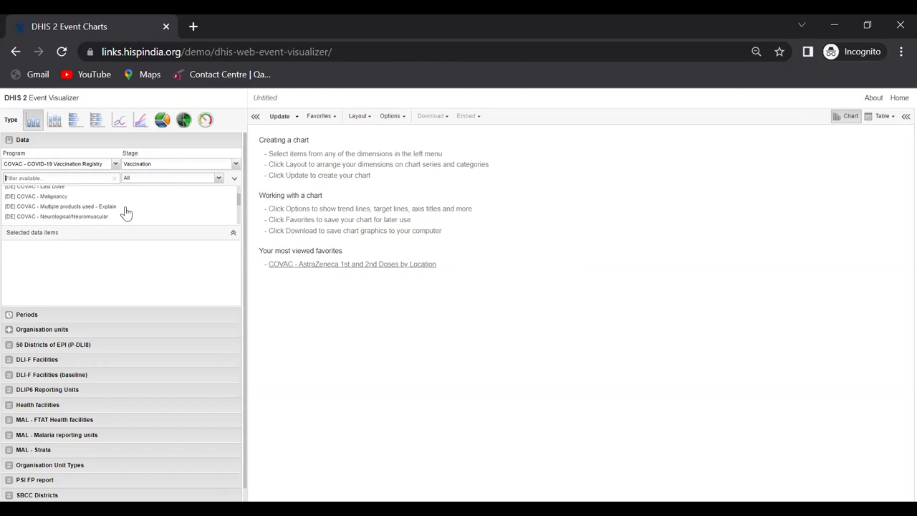
scroll(125, 212, "up", 6)
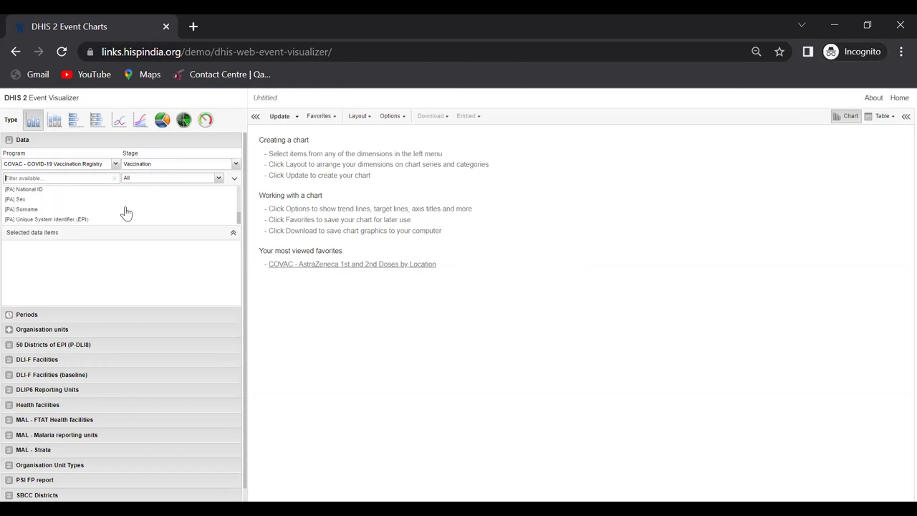
- Limit the available items to data elements and add COVAC - Dose Number to the selected data items
left_click(153, 178)
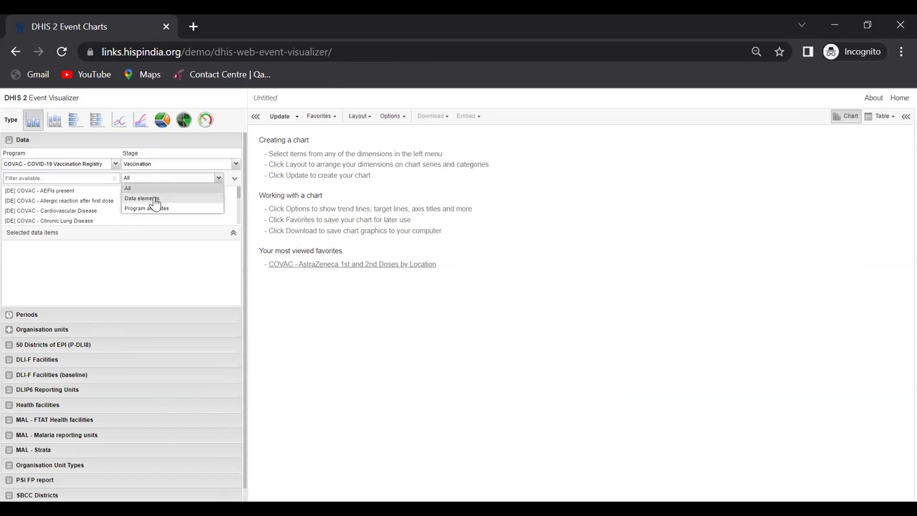
left_click(154, 200)
scroll(154, 205, "down", 5)
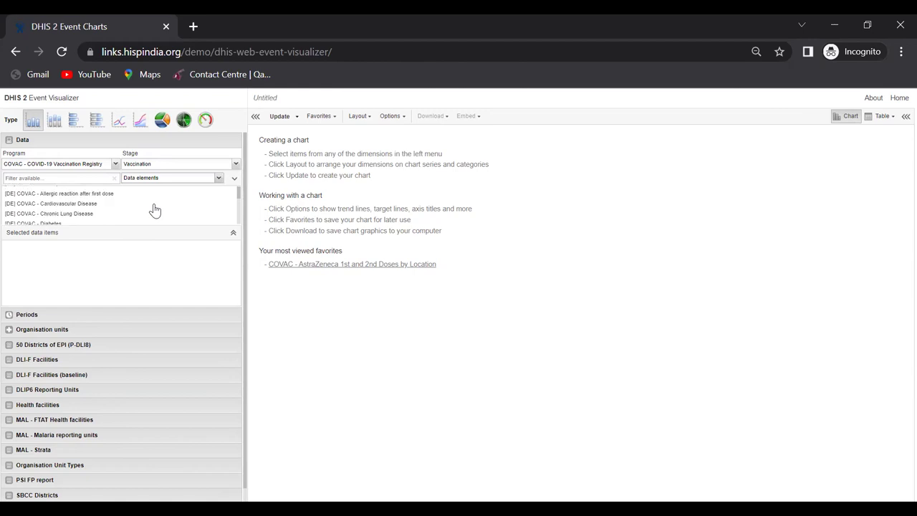
scroll(155, 209, "up", 1)
scroll(154, 209, "up", 1)
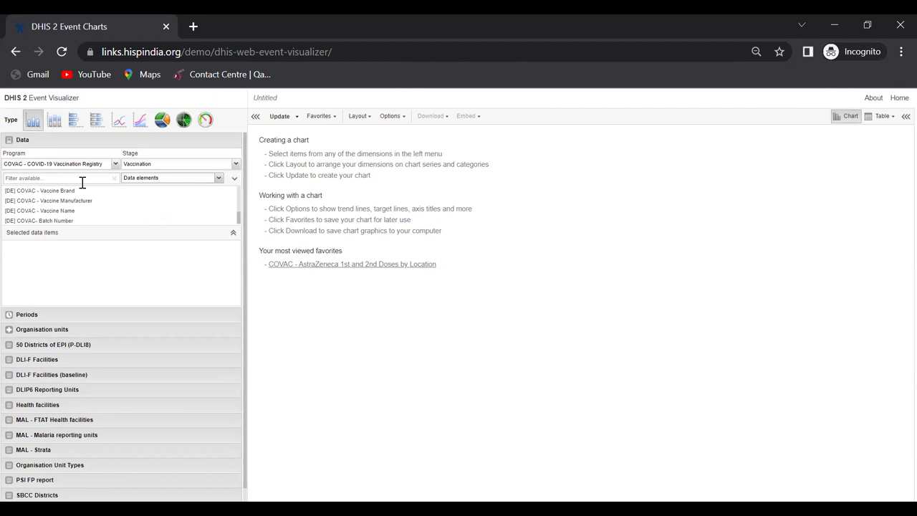
scroll(59, 215, "down", 4)
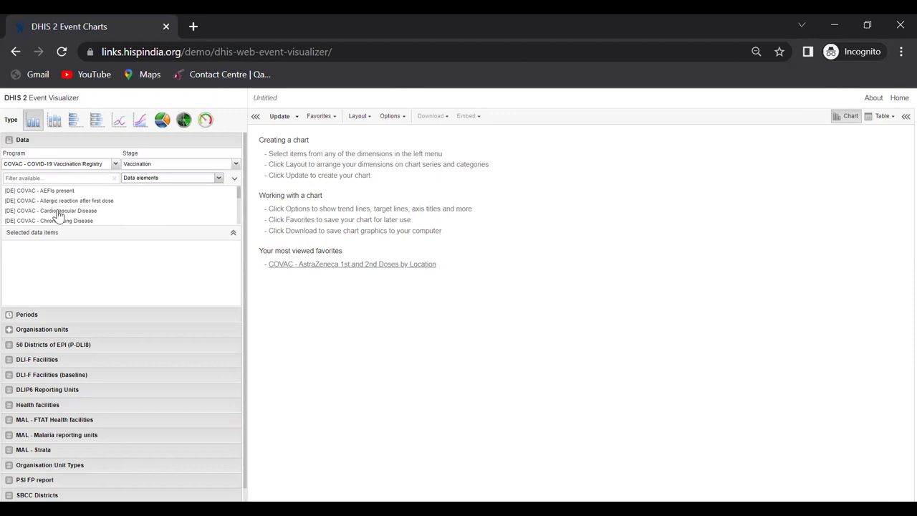
scroll(59, 215, "down", 2)
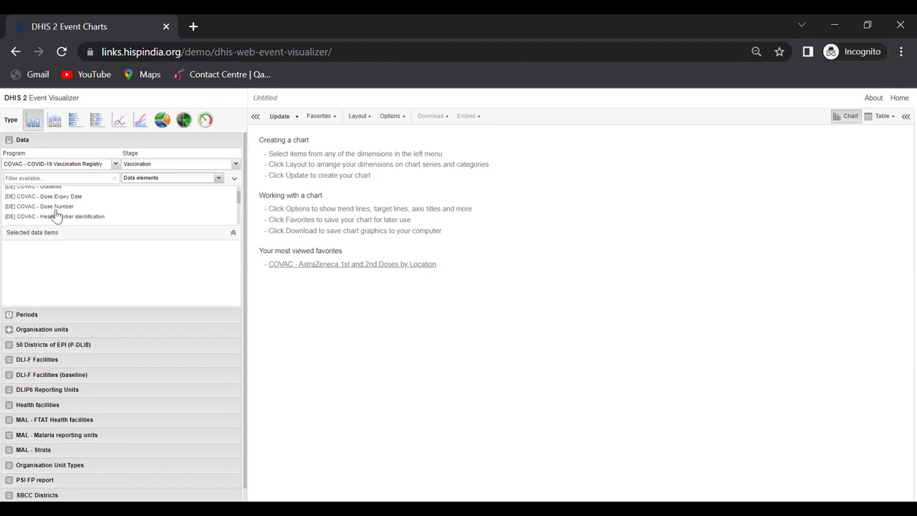
double_click(52, 207)
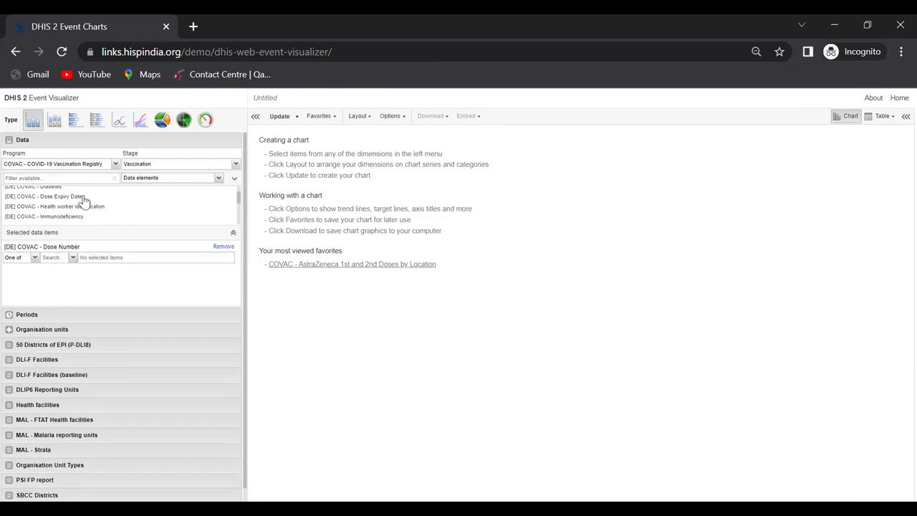
- Add the data element COVAC - Vaccine Name to the selected data items
scroll(77, 201, "down", 3)
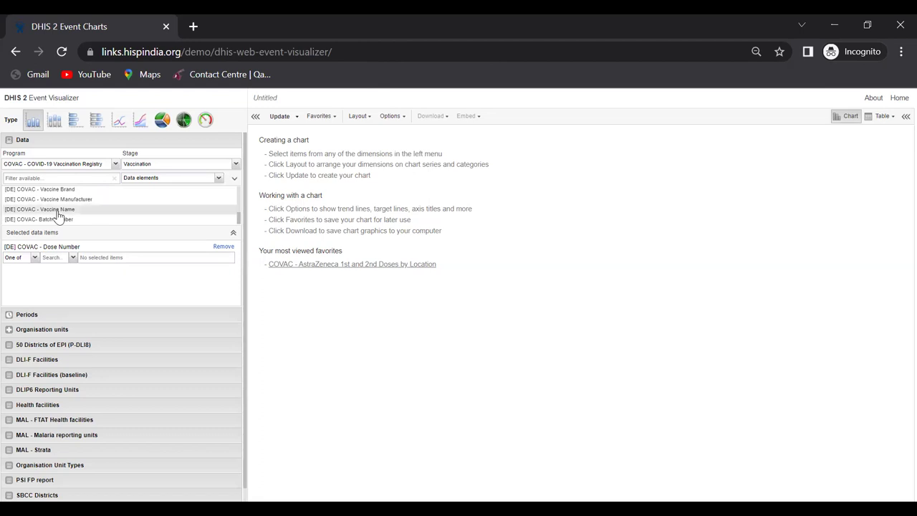
double_click(57, 211)
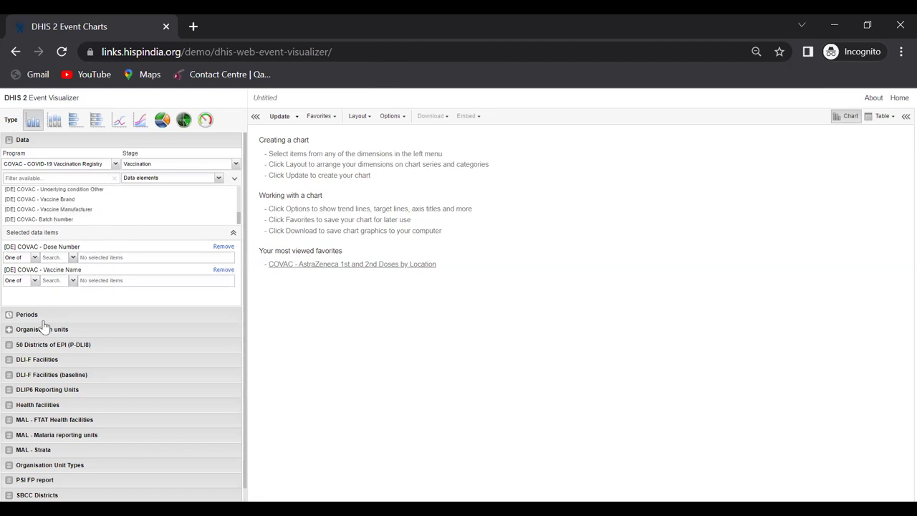
scroll(118, 201, "up", 2)
scroll(116, 201, "down", 4)
scroll(61, 202, "up", 10)
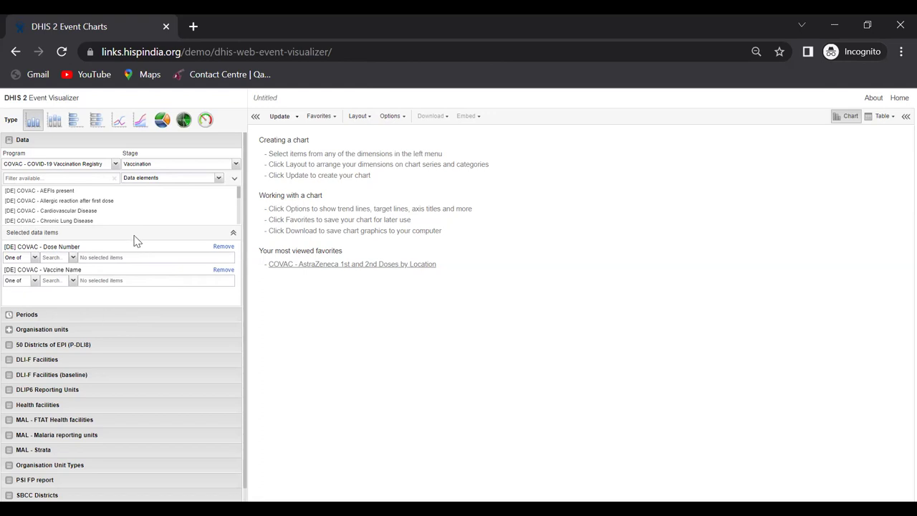
- Restrict the COVAC - Dose Number data item to 1st dose and 2nd dose
left_click(73, 258)
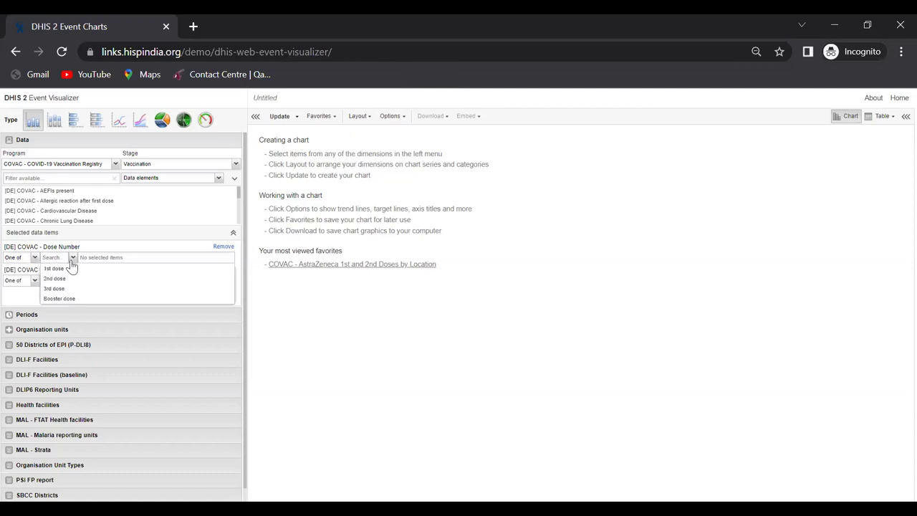
left_click(66, 269)
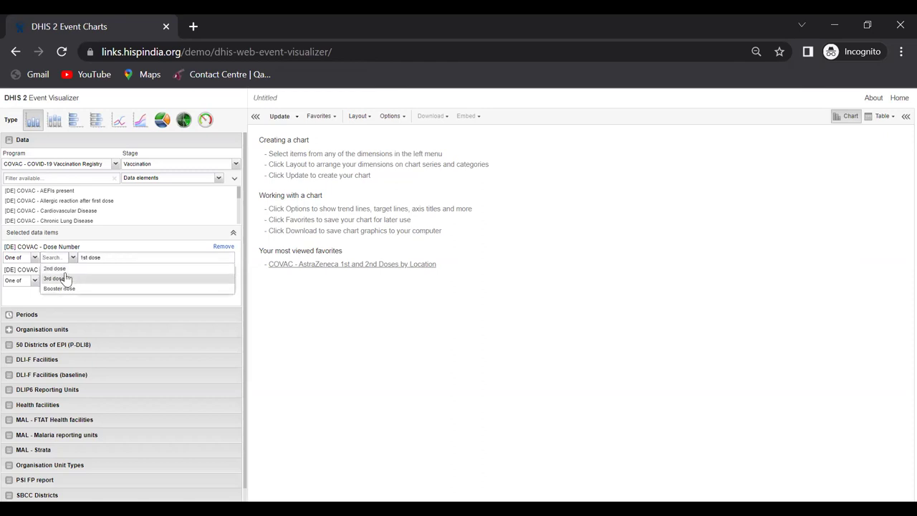
left_click(66, 270)
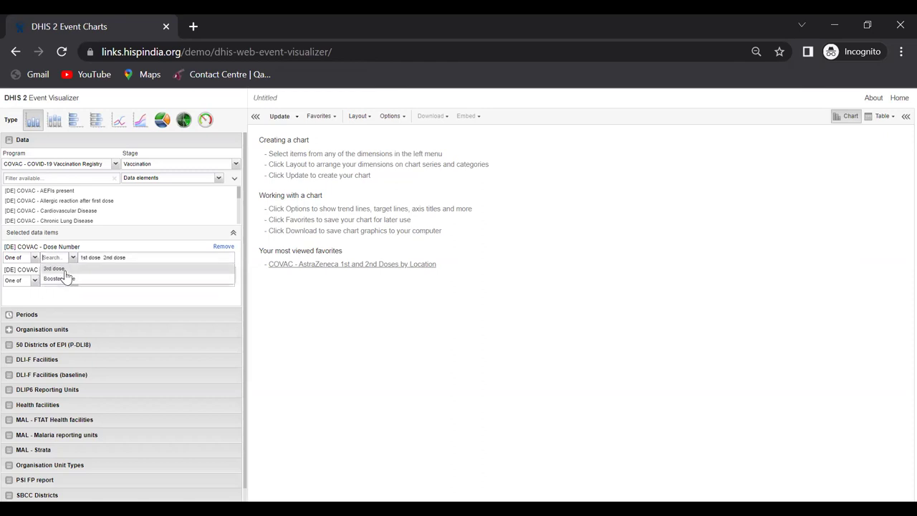
left_click(101, 247)
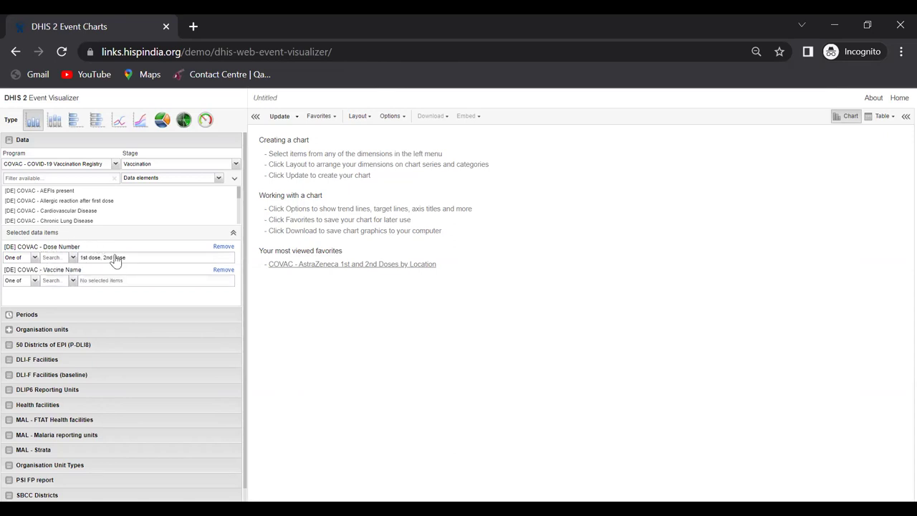
left_click(72, 258)
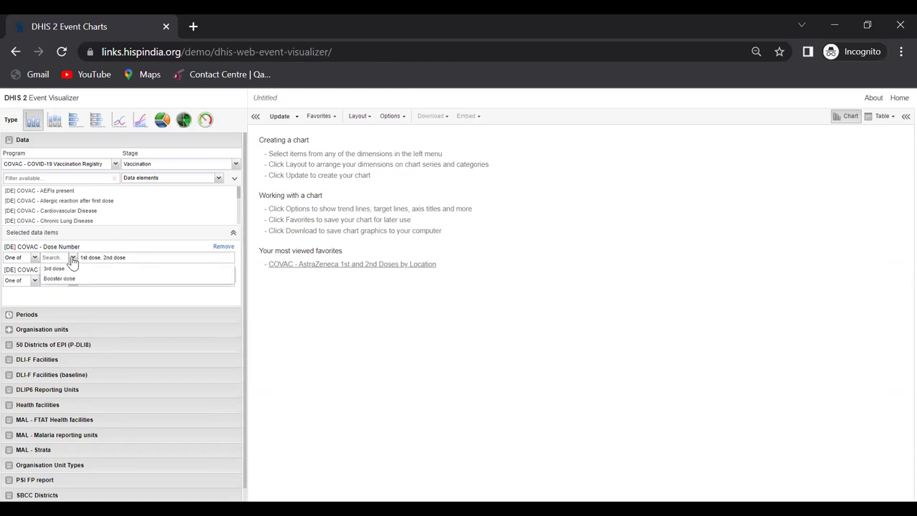
left_click(102, 250)
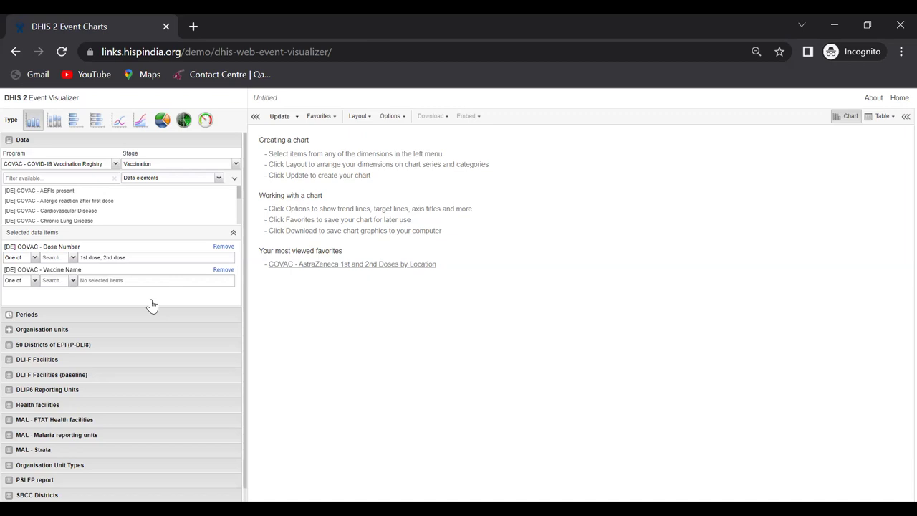
- Restrict the COVAC - Vaccine Name data item to AZD1222 / AstraZeneca
left_click(72, 281)
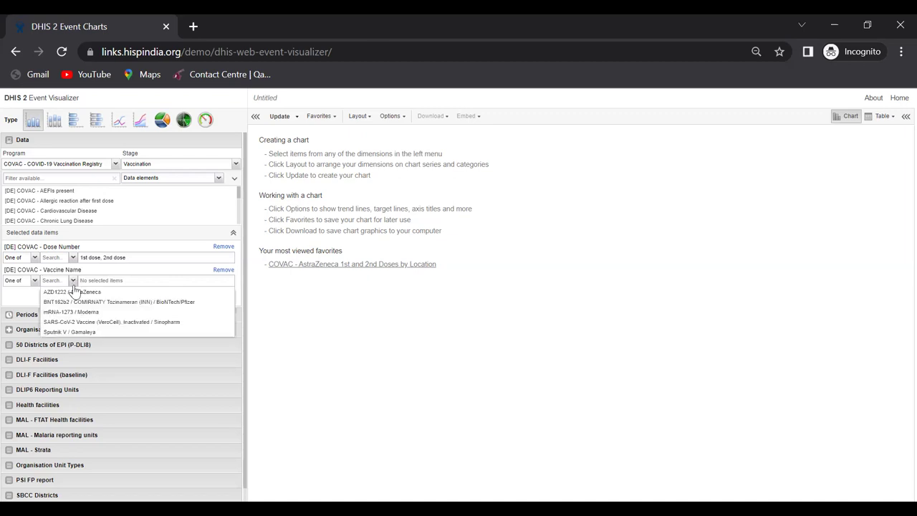
left_click(77, 296)
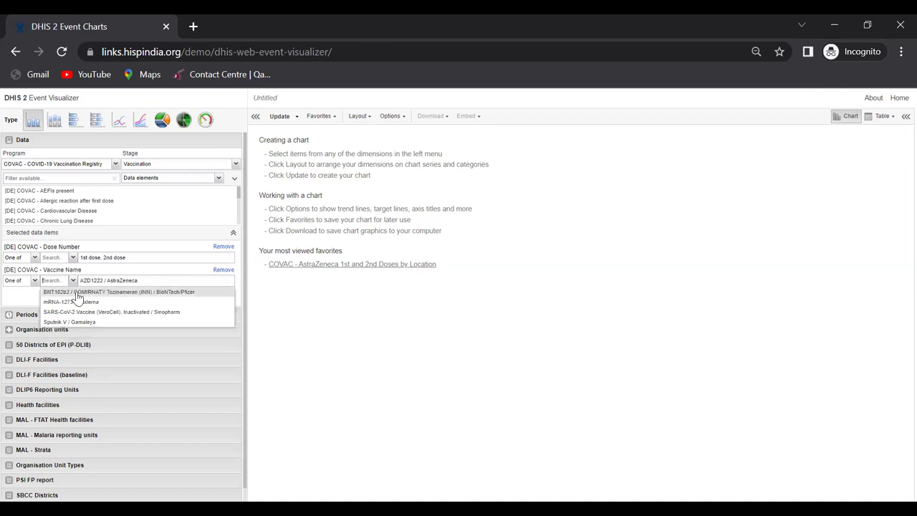
left_click(16, 302)
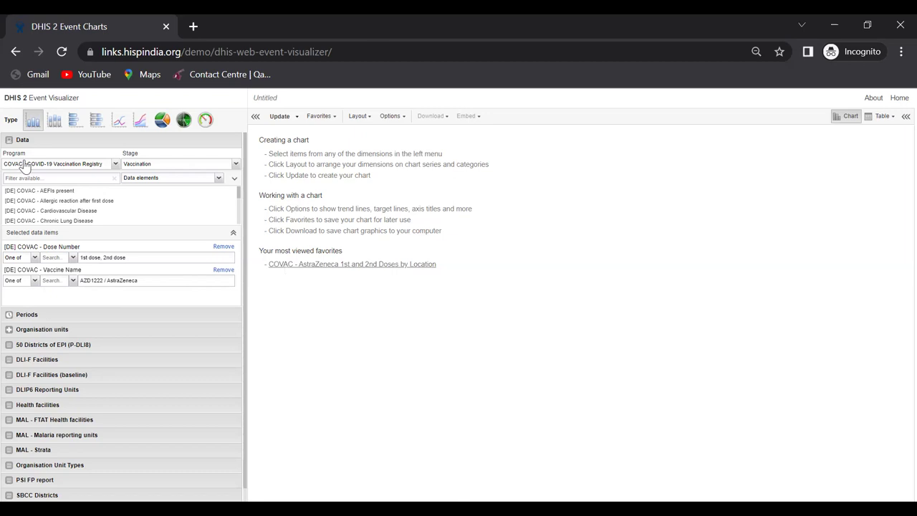
- Replace the Last 12 months period with This year and review the organisation unit selection
left_click(35, 318)
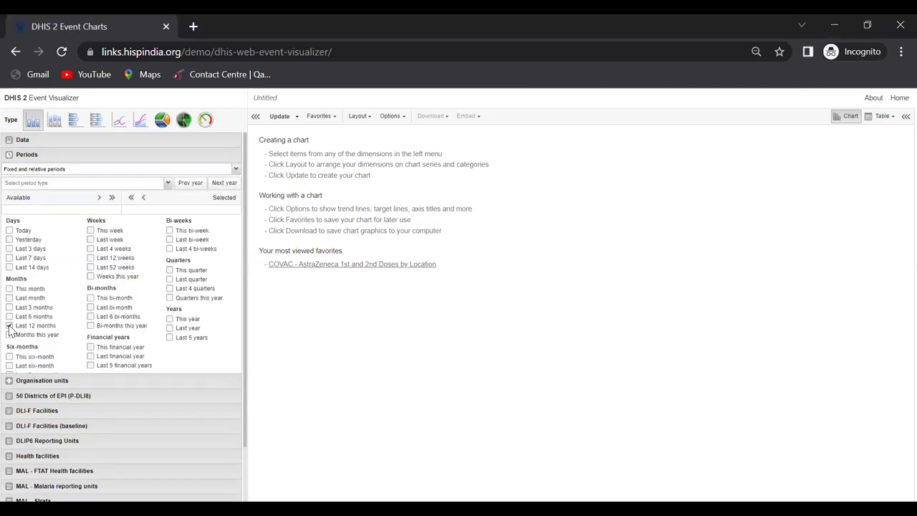
left_click(171, 319)
left_click(46, 381)
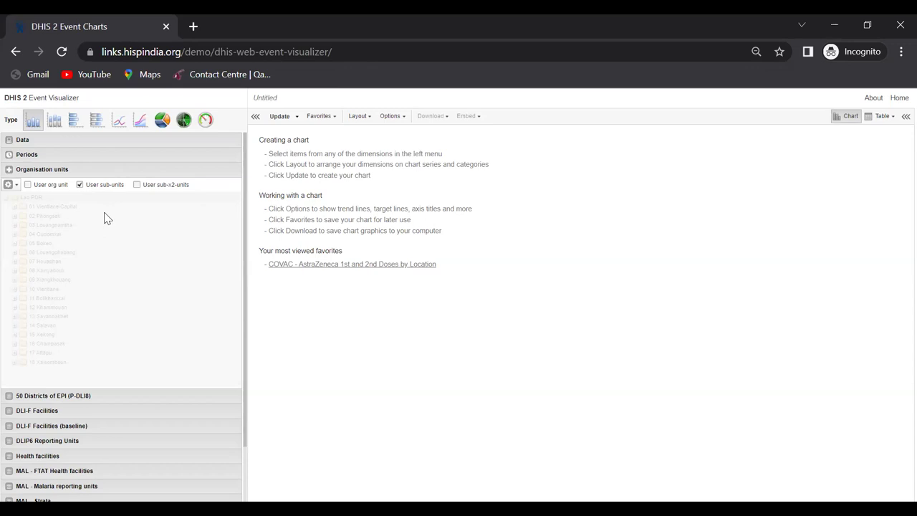
left_click(46, 144)
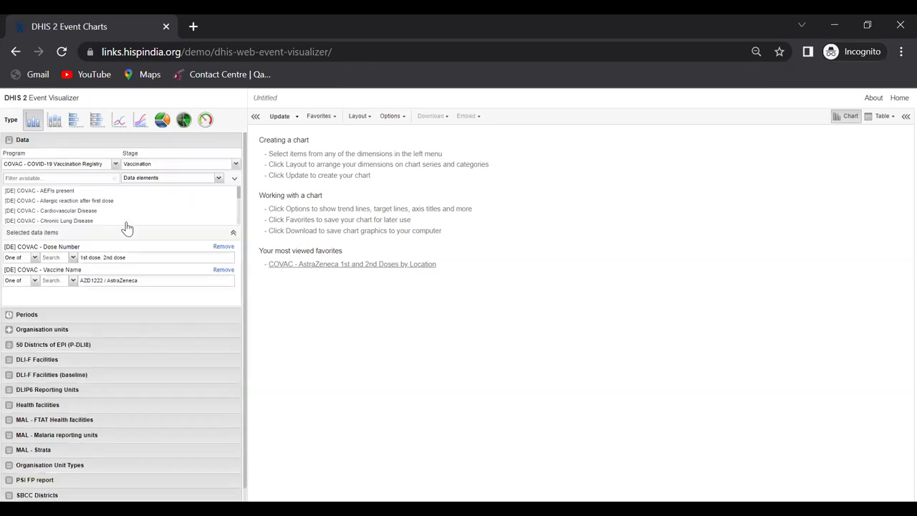
- Generate the chart from the selected data, period and organisation units, and inspect its AstraZeneca column
left_click(279, 120)
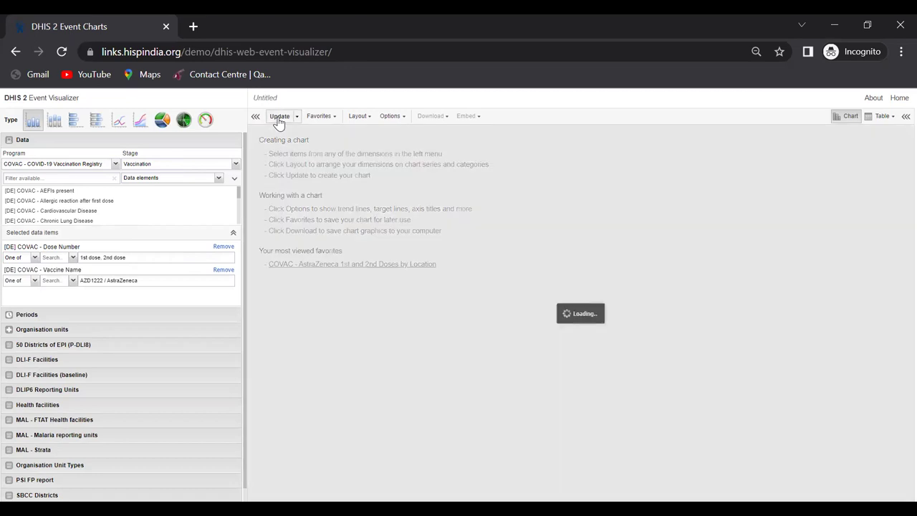
mouse_move(500, 300)
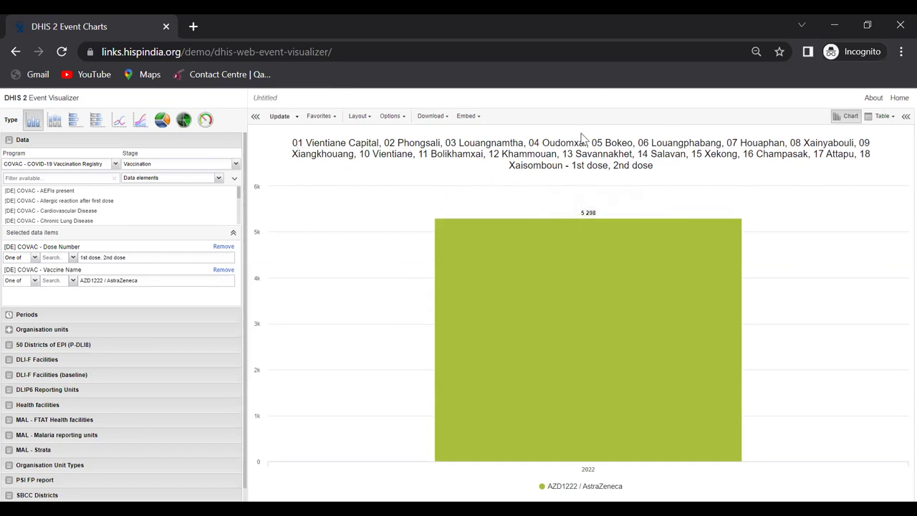
mouse_move(575, 417)
mouse_move(616, 402)
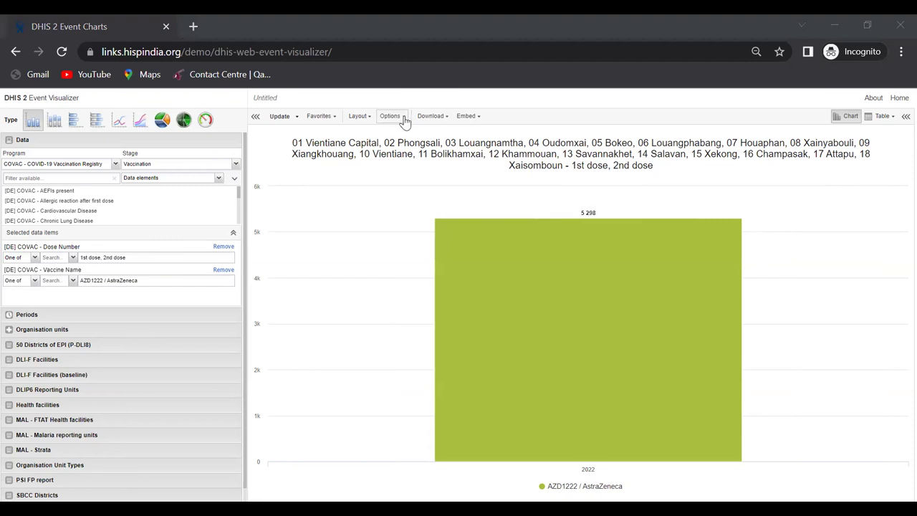
mouse_move(596, 221)
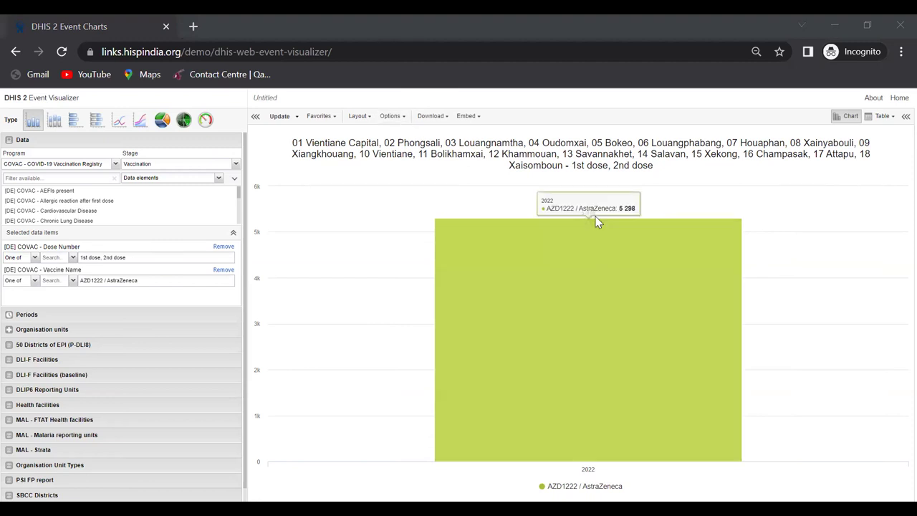
- Lay out the chart with Organisation units as category, Dose Number as series, and Periods and Vaccine Name as report filters, and update it
left_click(359, 116)
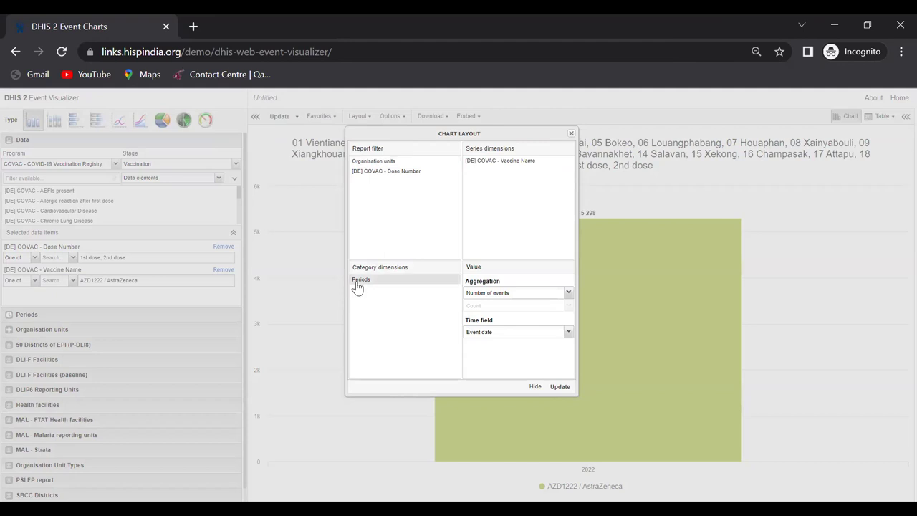
left_click_drag(357, 286, 368, 212)
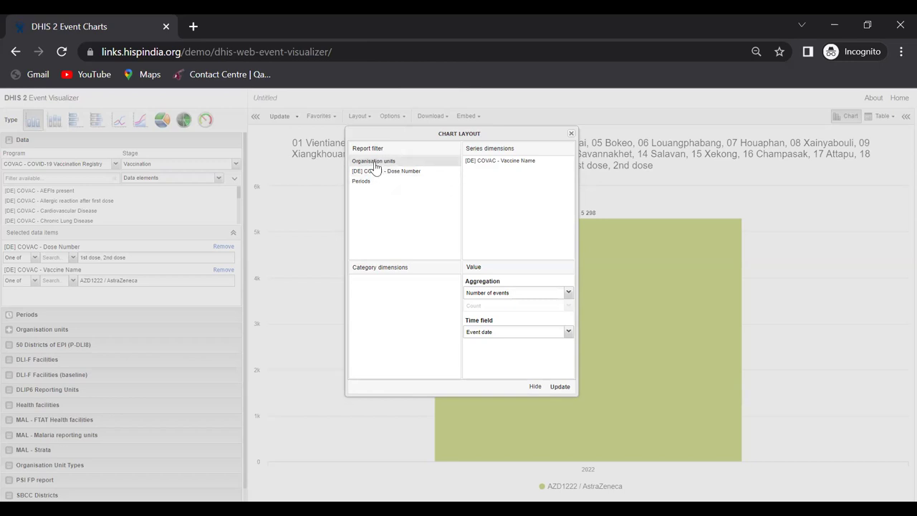
left_click_drag(374, 165, 376, 306)
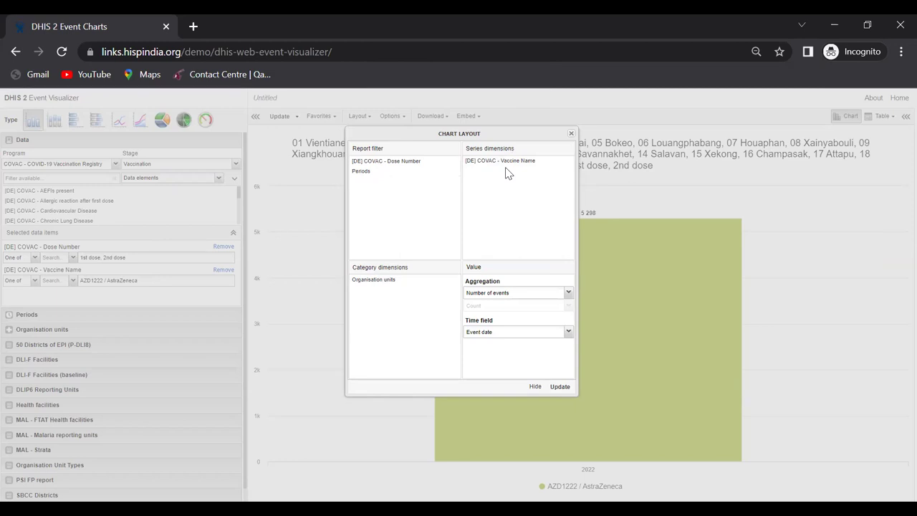
left_click_drag(506, 168, 392, 221)
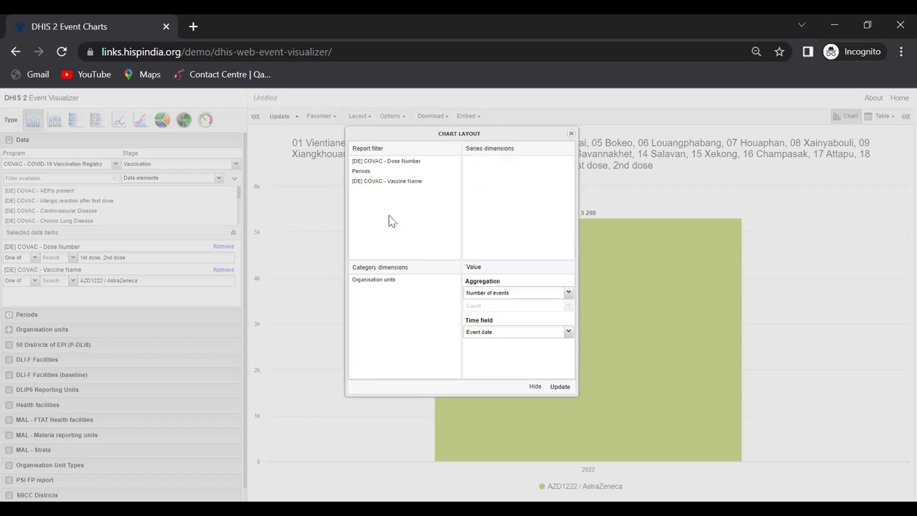
left_click_drag(373, 163, 487, 164)
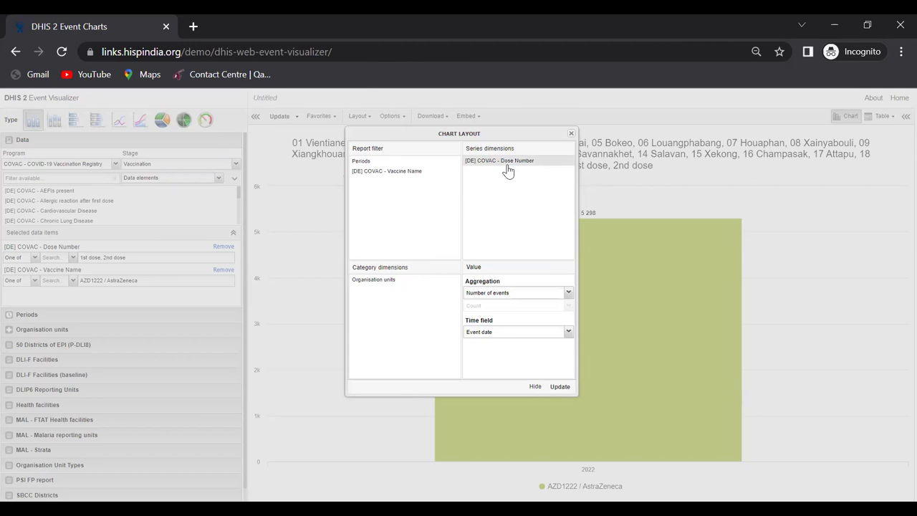
left_click(559, 386)
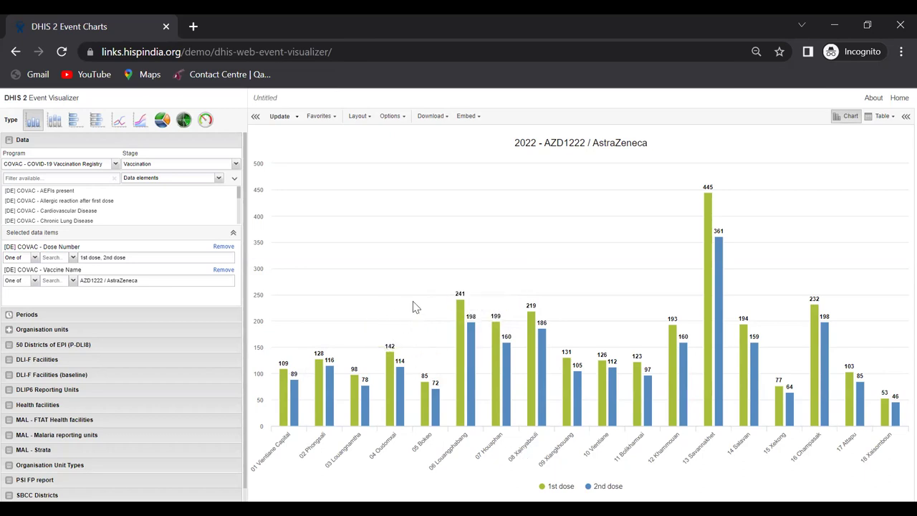
- Open the chart options to examine the data, axes, style and general settings
left_click(391, 116)
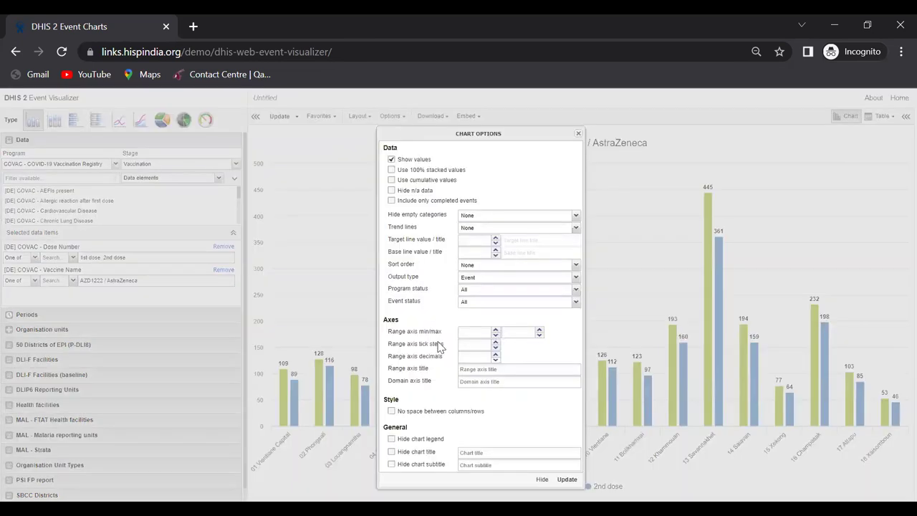